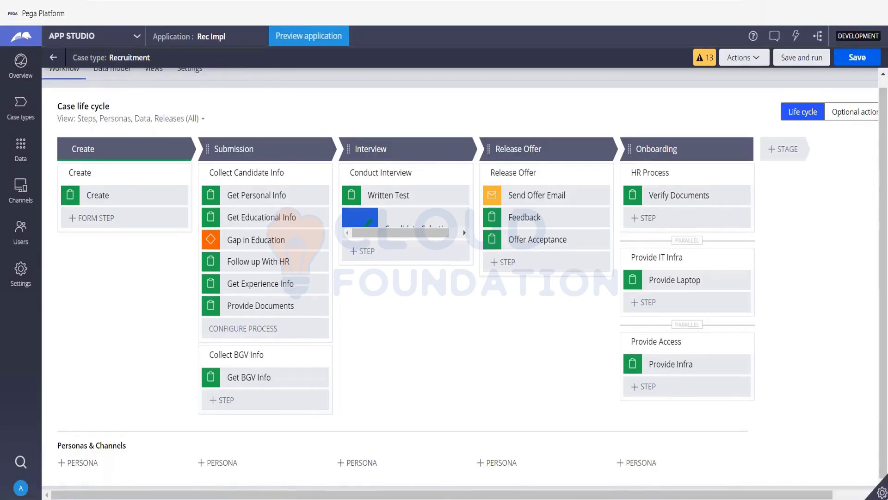
Show the developer toolbar, and save and run the Recruitment case type
left_click(881, 492)
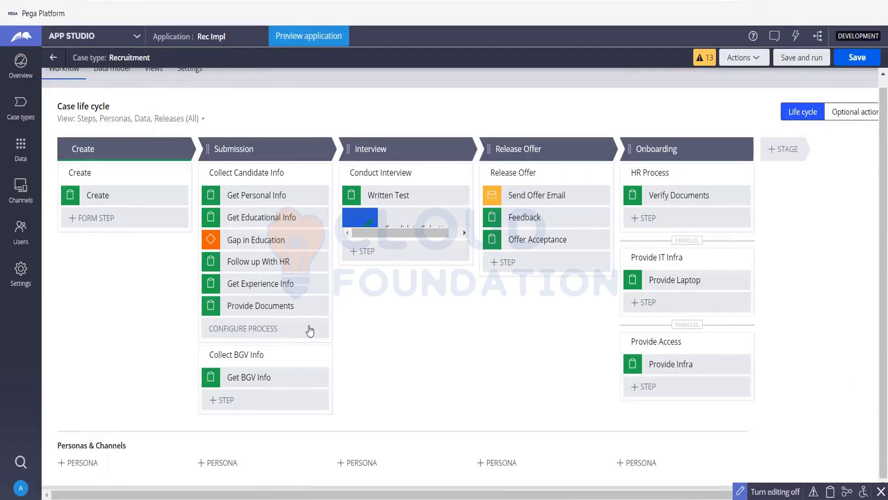
left_click(802, 59)
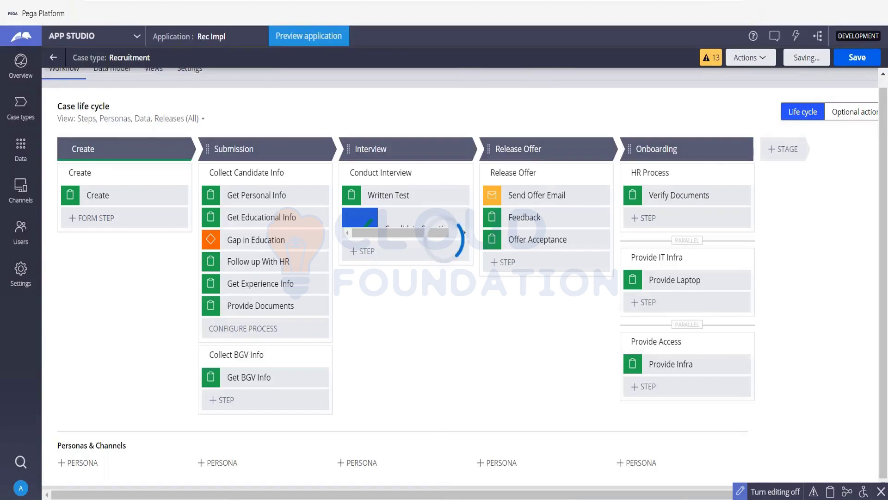
Switch to the Pega Platform 8.5.1 Startup console and examine the Kafka error entries in its log, then minimize it
key("alt+Tab")
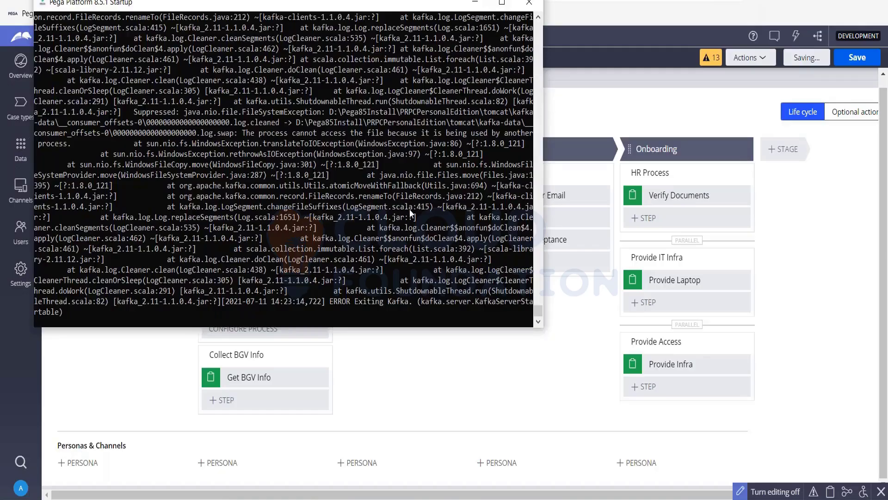
left_click(503, 4)
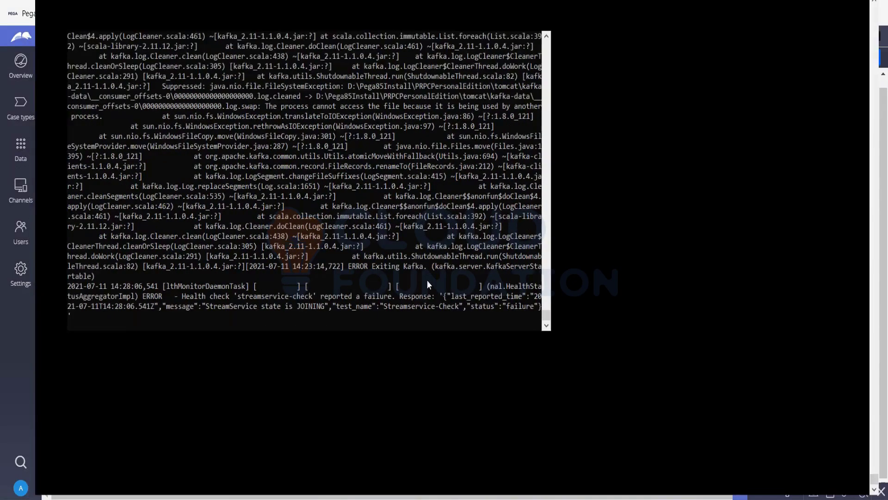
scroll(394, 303, "up", 12)
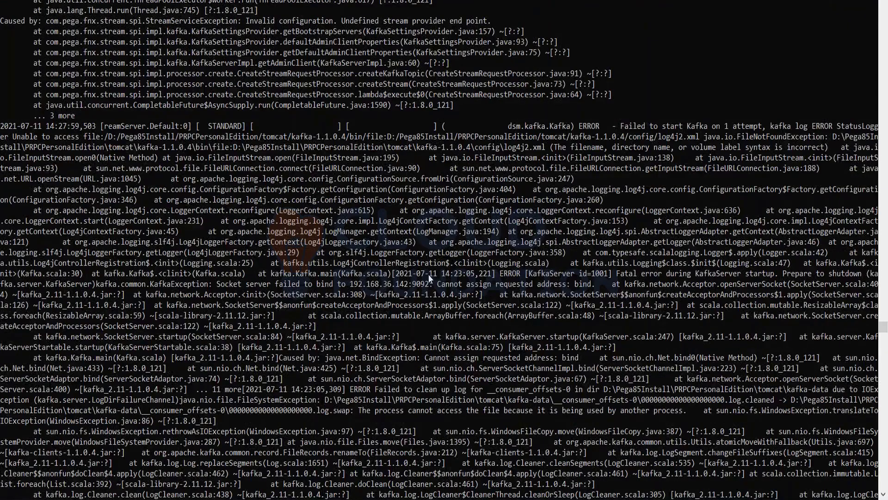
scroll(430, 278, "up", 4)
scroll(429, 278, "up", 1)
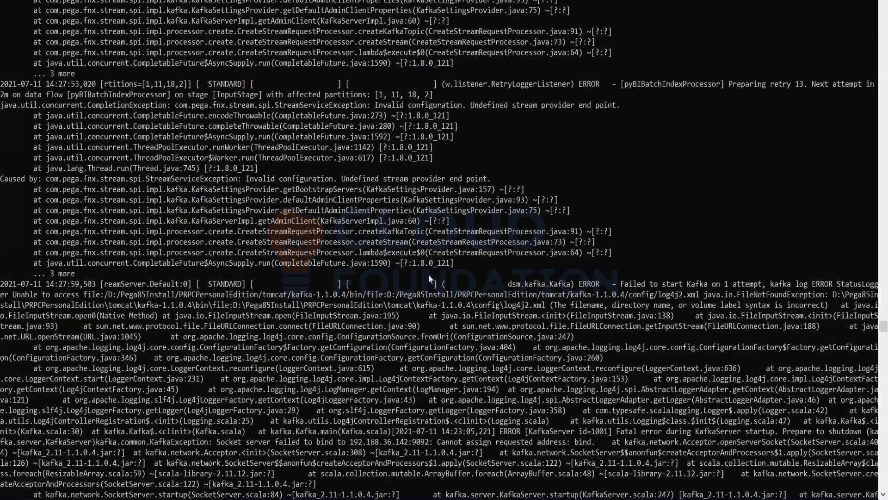
key("alt+Return")
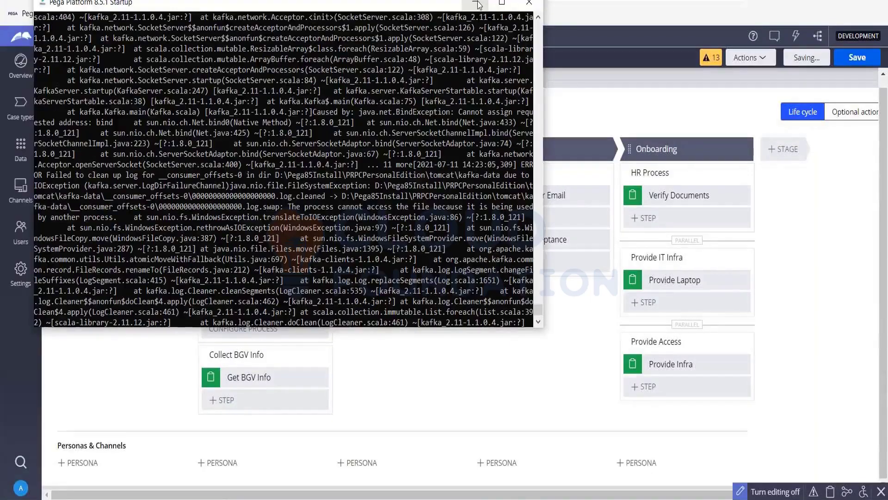
left_click(476, 4)
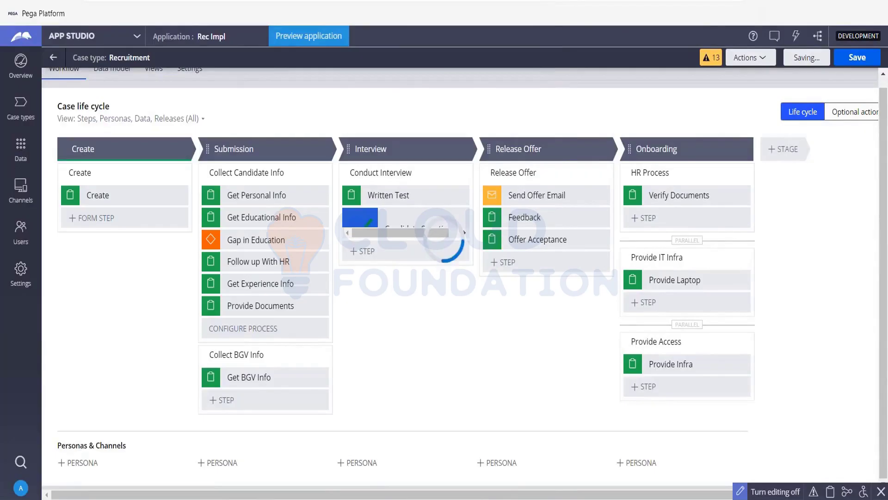
Reopen the Pega Platform 8.5.1 Startup console and review its latest and earlier log entries, then minimize it
key("alt+Tab")
scroll(526, 271, "down", 7)
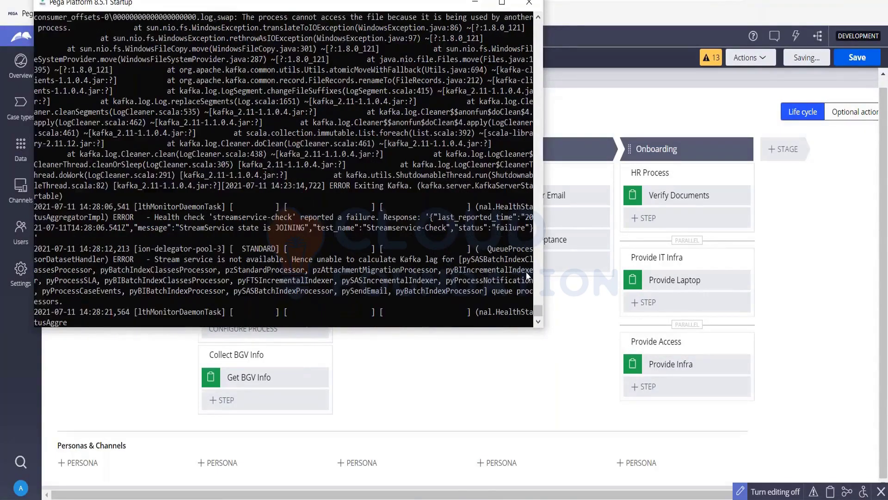
left_click_drag(540, 307, 544, 27)
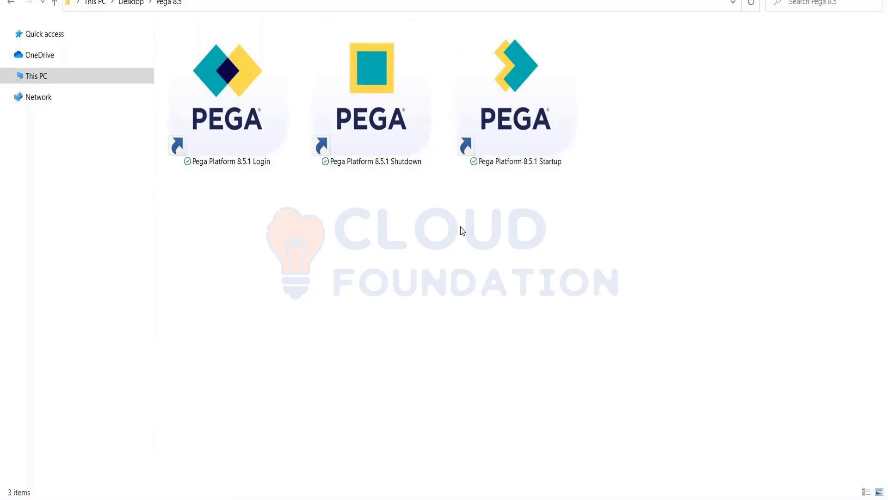
left_click(542, 96)
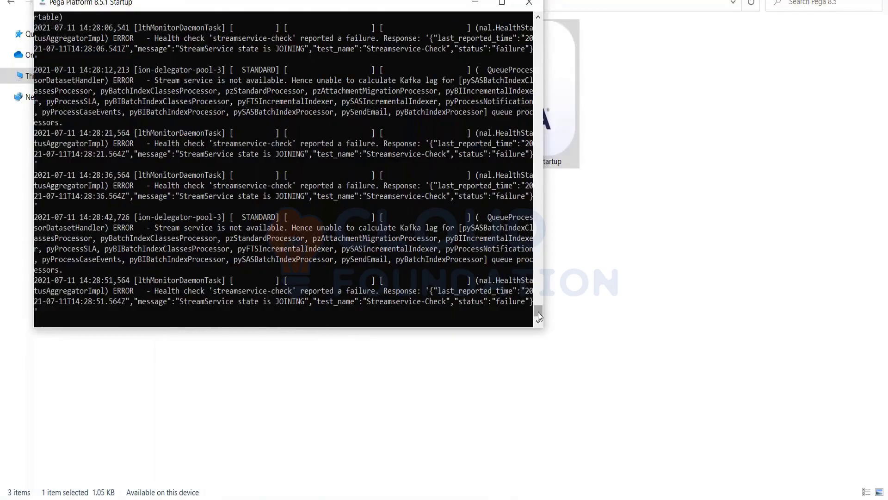
mouse_move(537, 311)
left_mouse_down()
mouse_move(532, 28)
mouse_move(525, 22)
left_mouse_up()
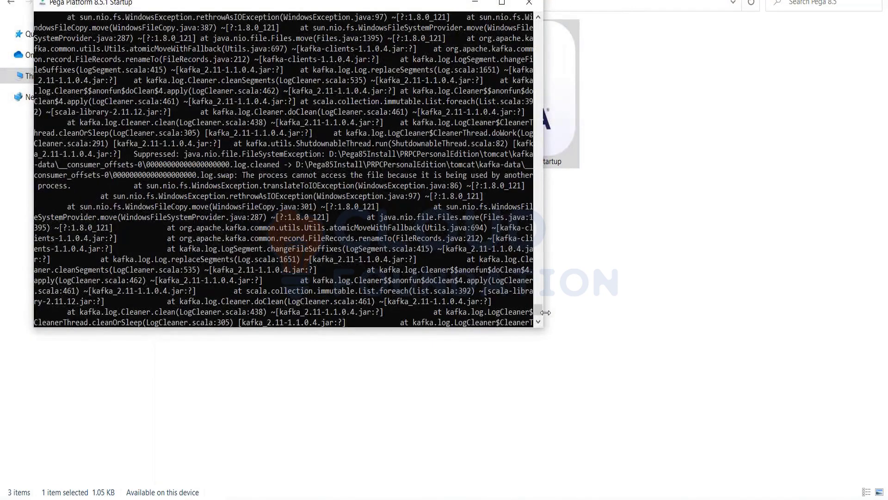
left_click_drag(538, 312, 525, 1)
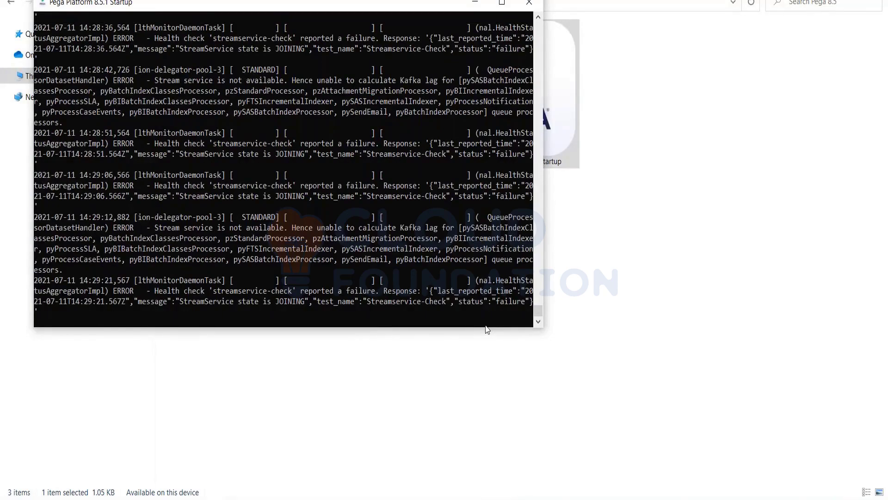
left_click(474, 6)
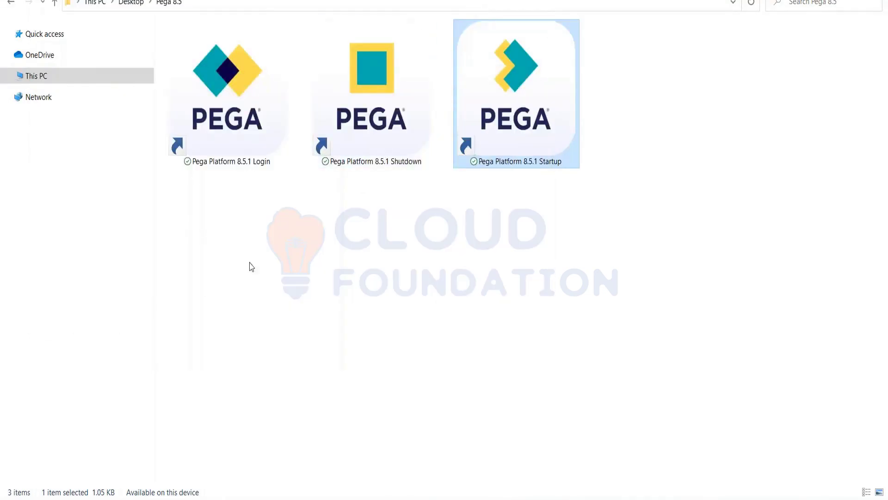
Return from the Pega 8.5 folder to the Recruitment case type and recheck the Startup console log
left_click(269, 76)
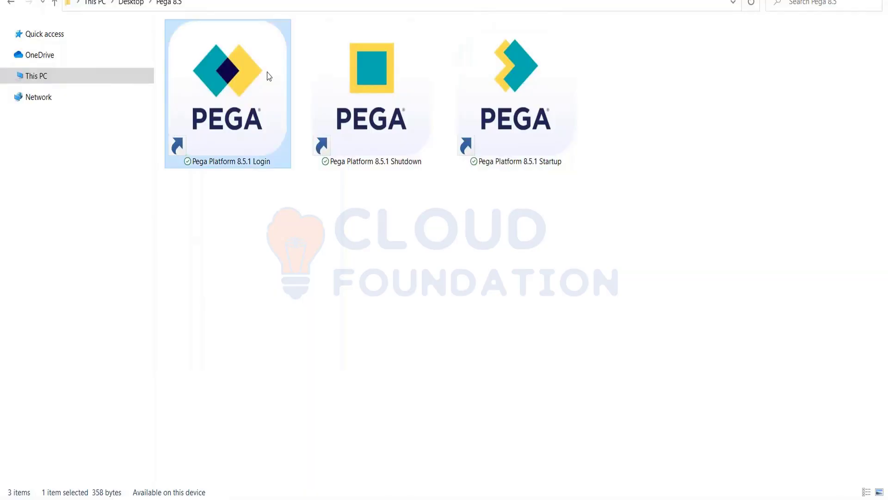
left_click(350, 499)
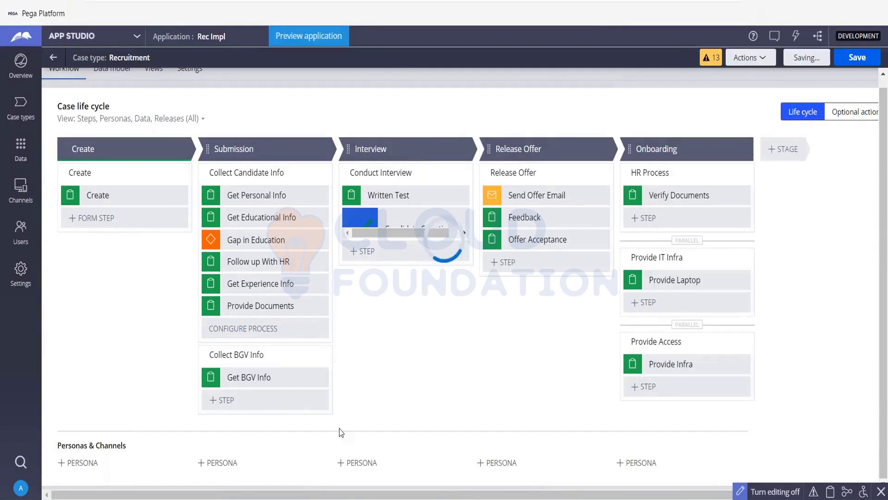
key("alt+Tab")
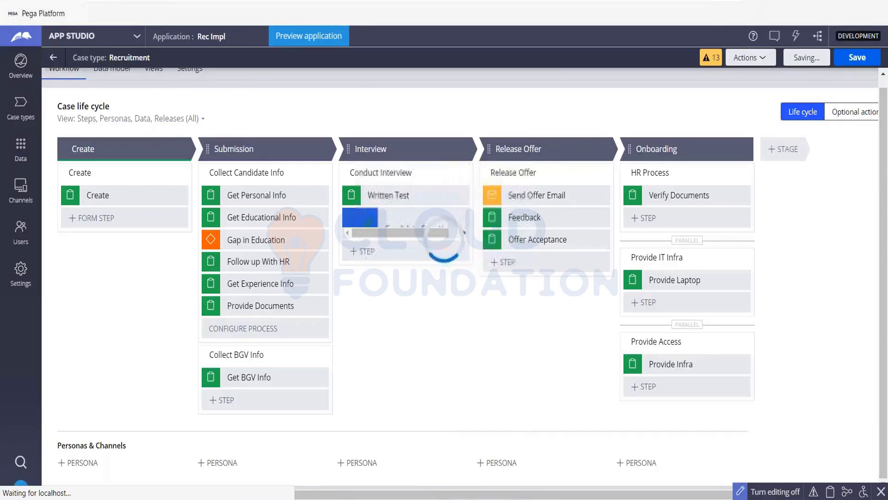
key("alt+Tab")
scroll(346, 146, "up", 10)
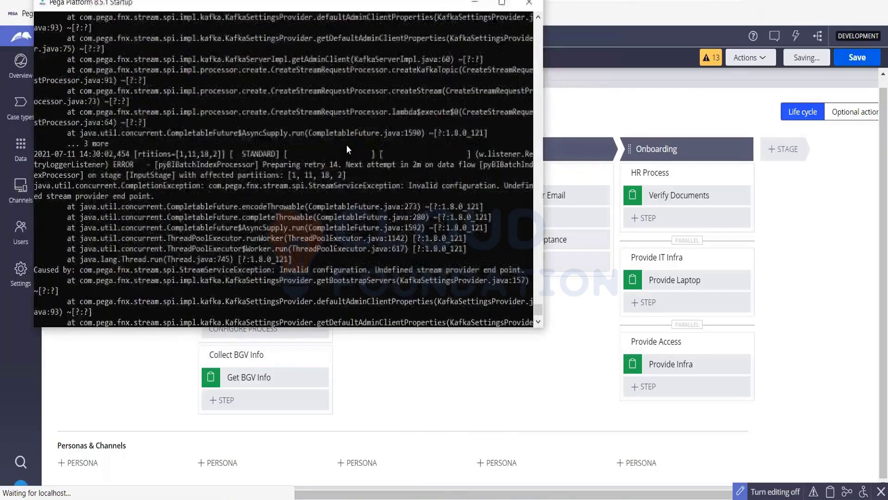
left_click(476, 5)
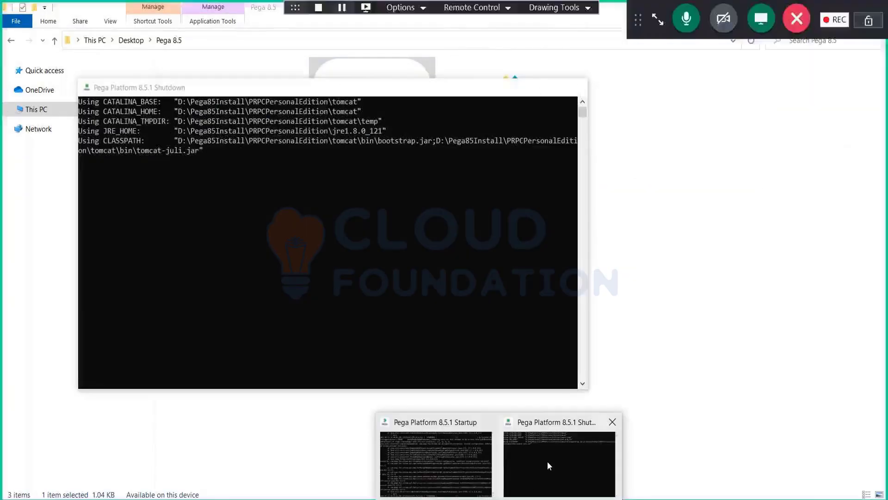
Bring up the Pega Platform 8.5.1 Shutdown console to check it, then minimize it
left_click(547, 461)
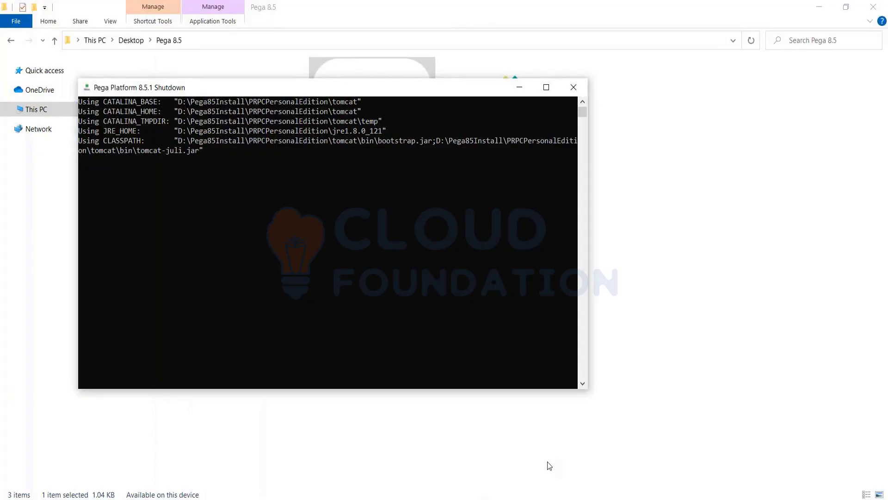
left_click(519, 87)
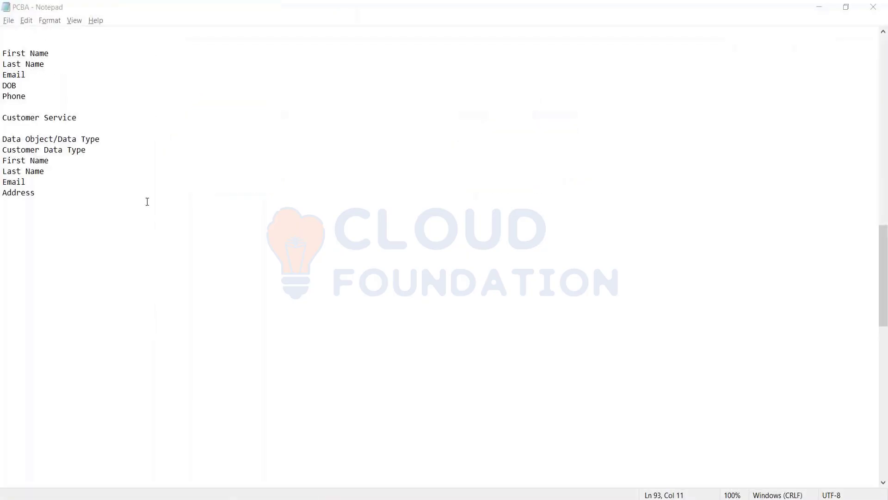
Add the prefixes "px,", "py," and "pz" on separate lines below the Address line in the PCBA note
left_click(138, 219)
type("px ")
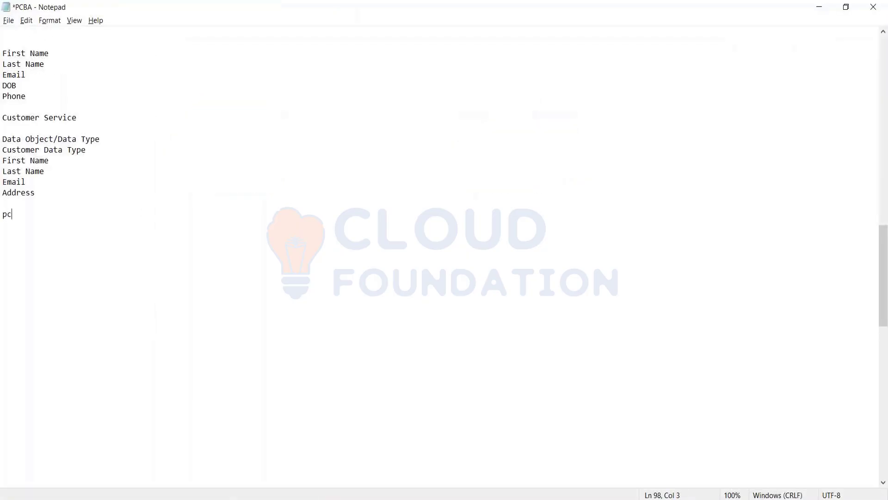
type("py,pz")
key("Return")
left_click(23, 210)
type(",")
left_click_drag(5, 215, 25, 236)
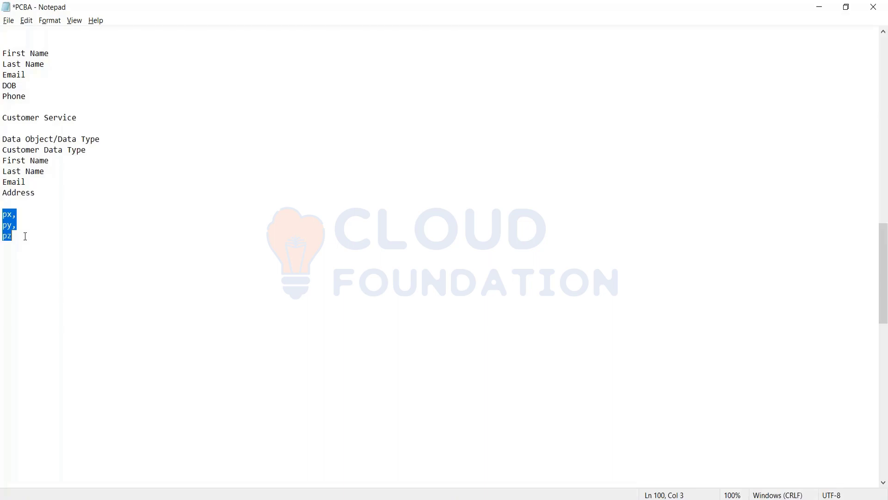
left_click(25, 236)
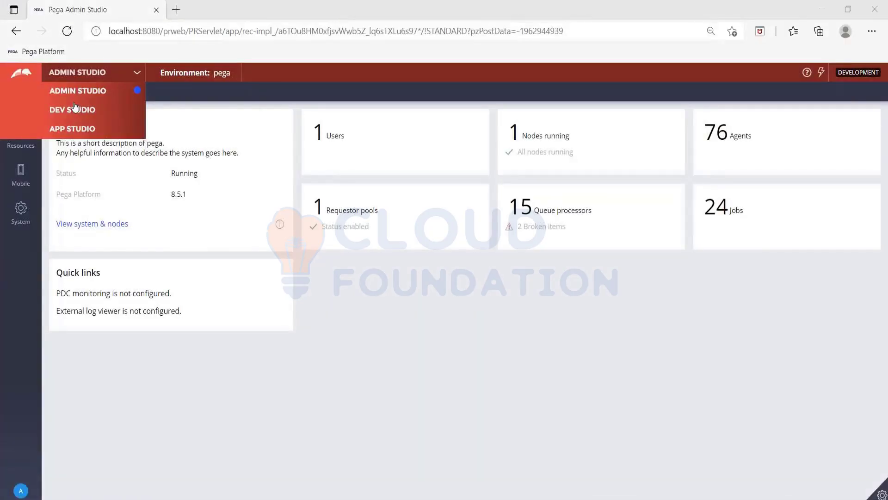
Switch from Admin Studio to Dev Studio
left_click(74, 111)
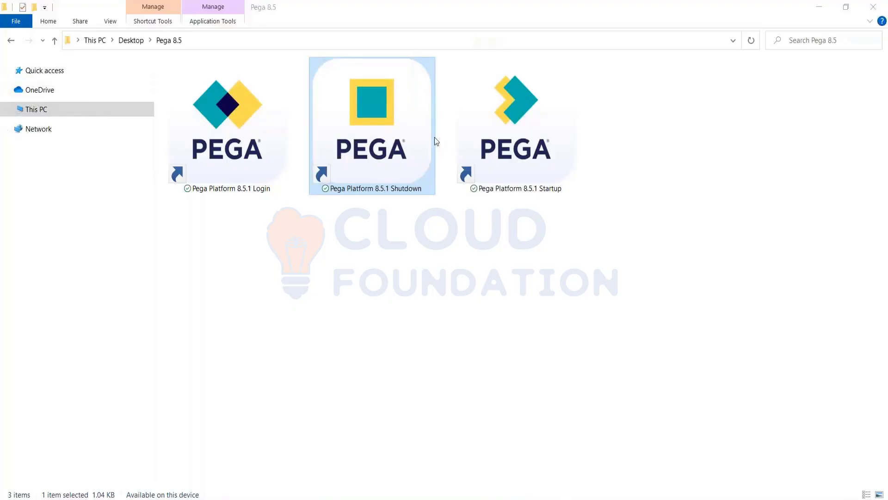
Start the Pega Platform 8.5.1 server from the Pega 8.5 folder, minimize its console, and launch Pega Platform 8.5.1 Login
double_click(529, 142)
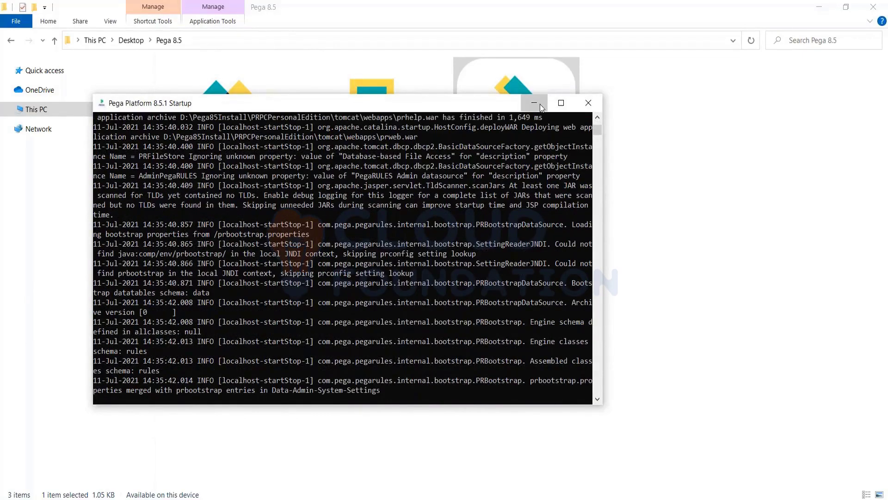
left_click(535, 103)
left_click(250, 145)
double_click(251, 145)
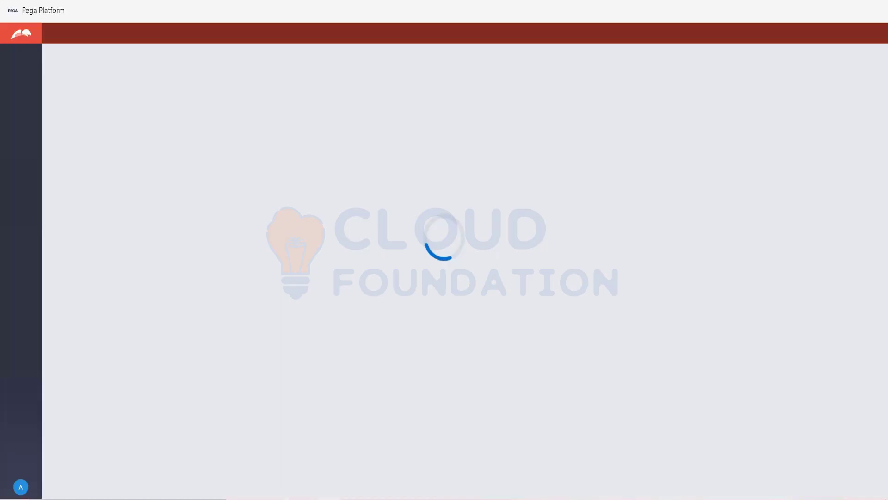